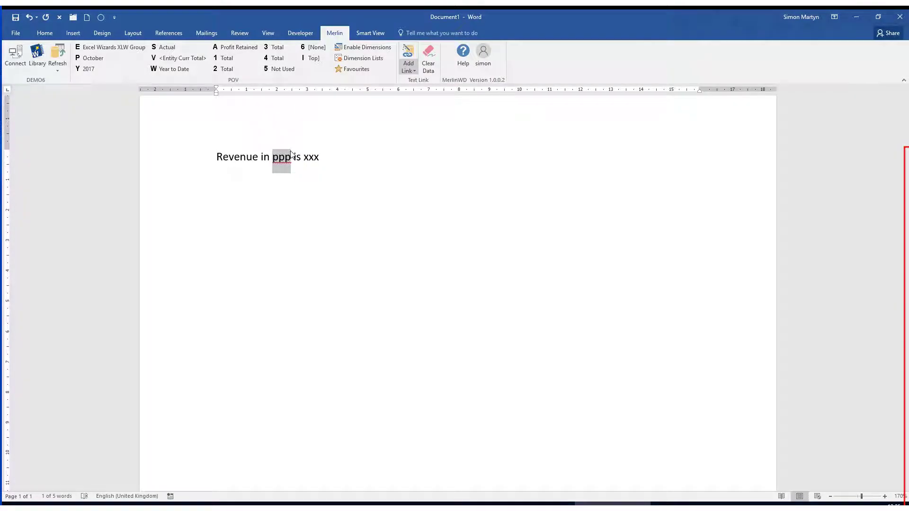
- Replace the selected "ppp" placeholder with a Merlin description text link to the Period dimension
left_click(414, 69)
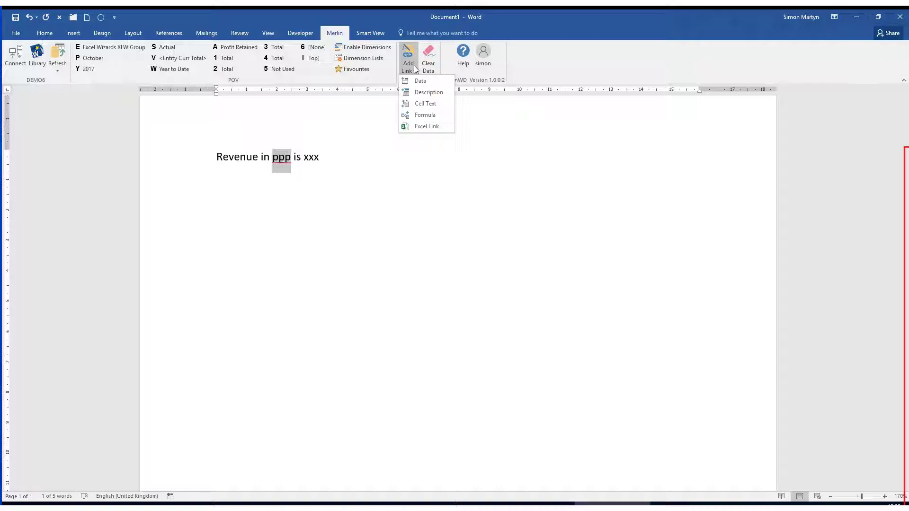
left_click(429, 91)
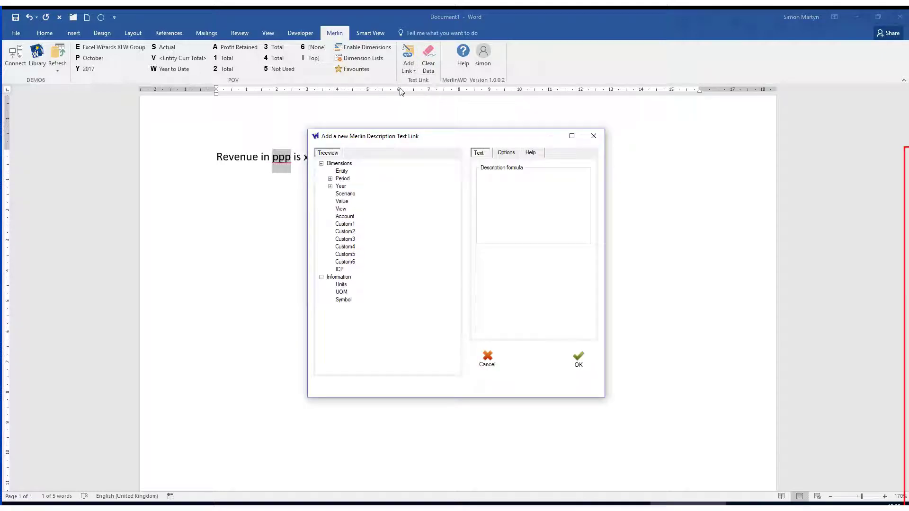
double_click(344, 179)
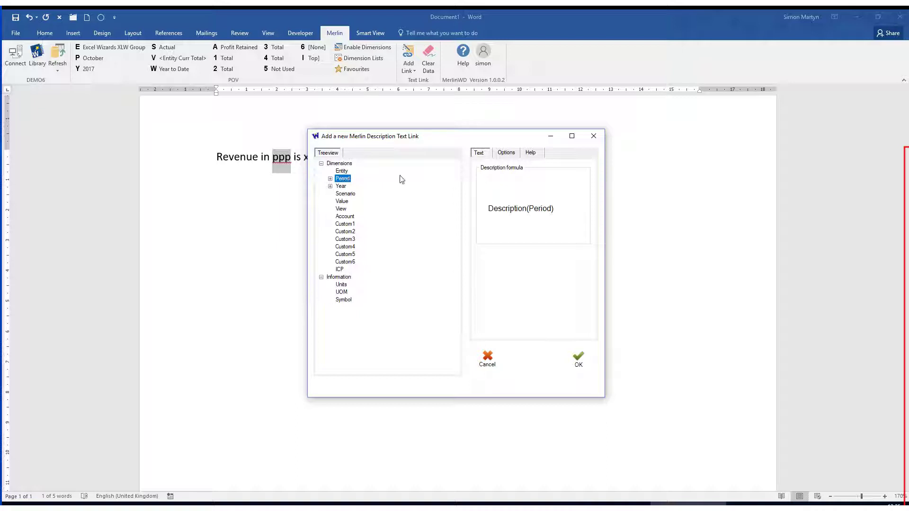
left_click(580, 358)
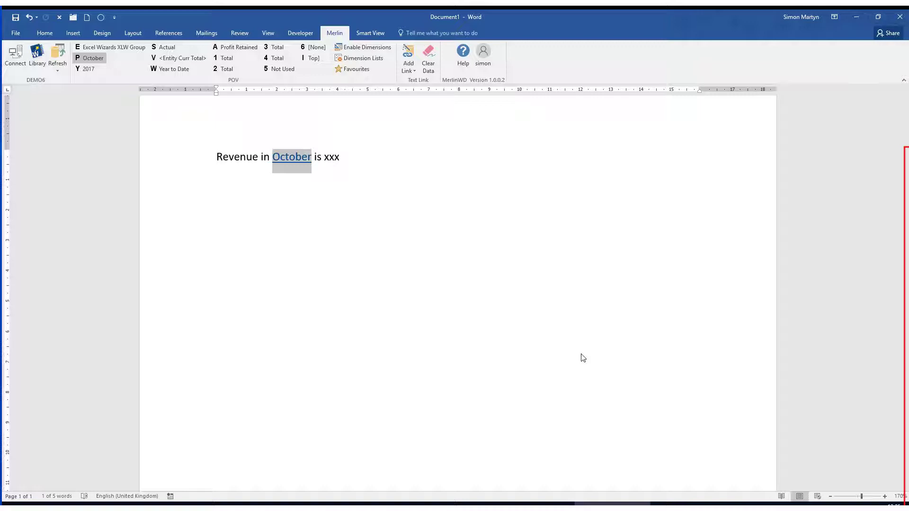
- Change the point of view's period to December
left_click(102, 58)
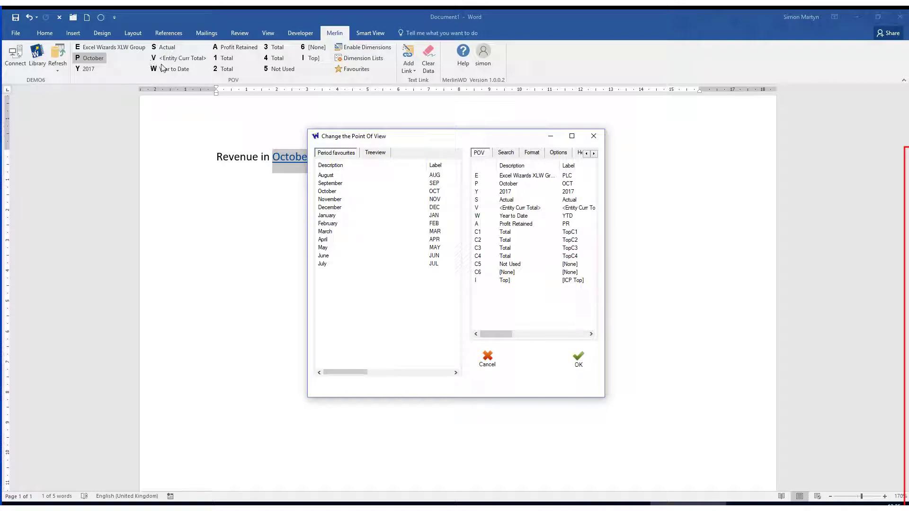
left_click(331, 207)
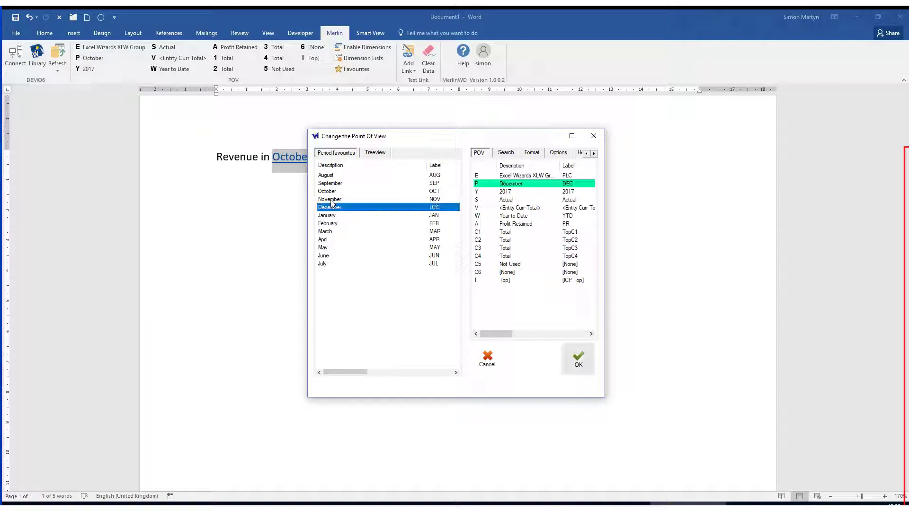
left_click(574, 357)
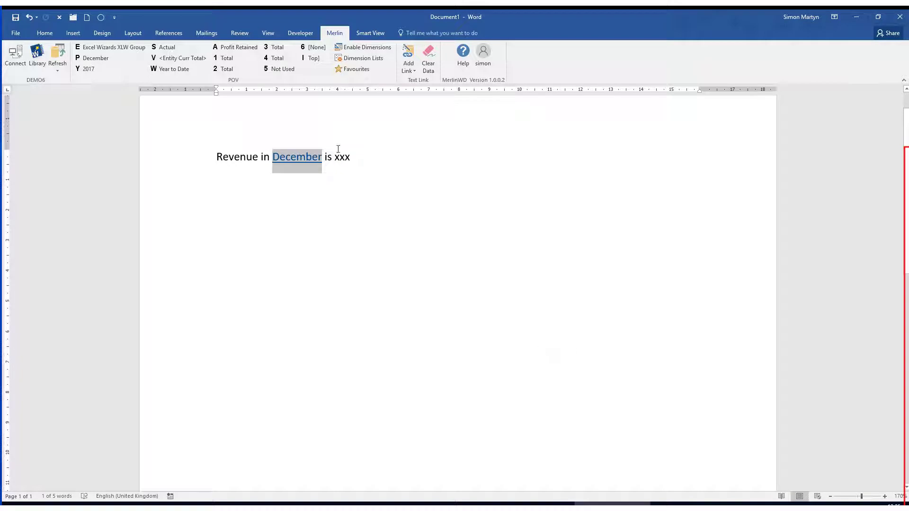
- Replace the "xxx" placeholder with a Merlin data text link to the Revenue account
left_click_drag(335, 156, 352, 151)
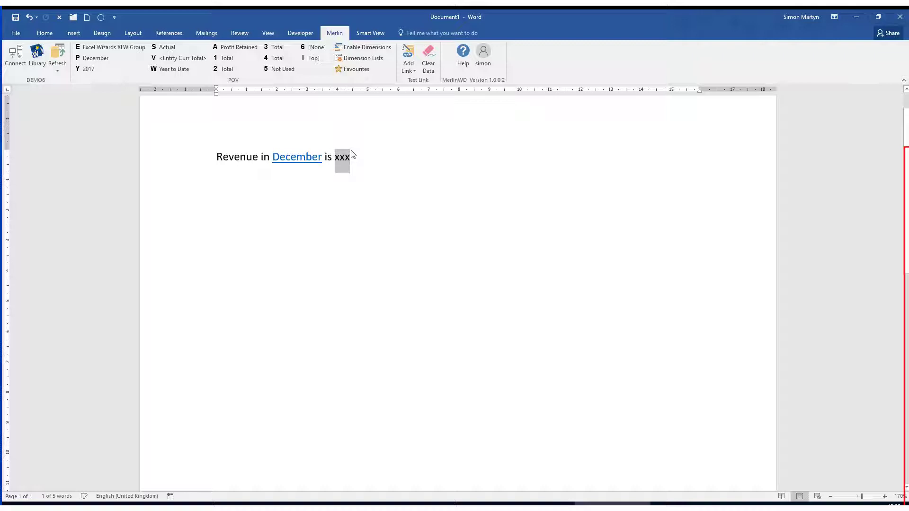
left_click(409, 66)
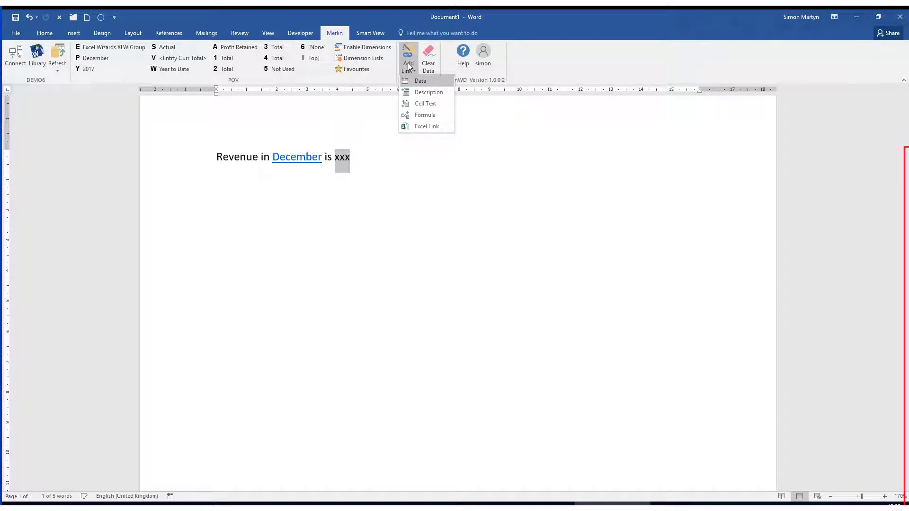
left_click(419, 75)
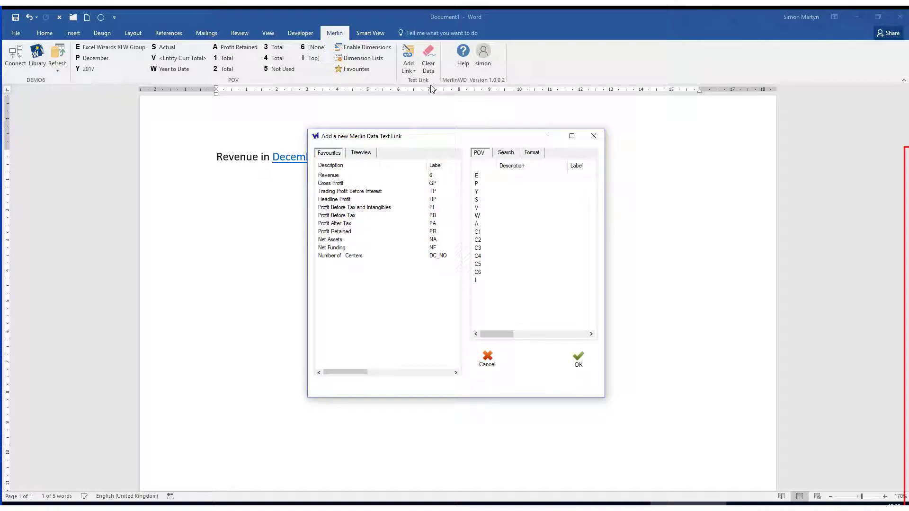
left_click(336, 174)
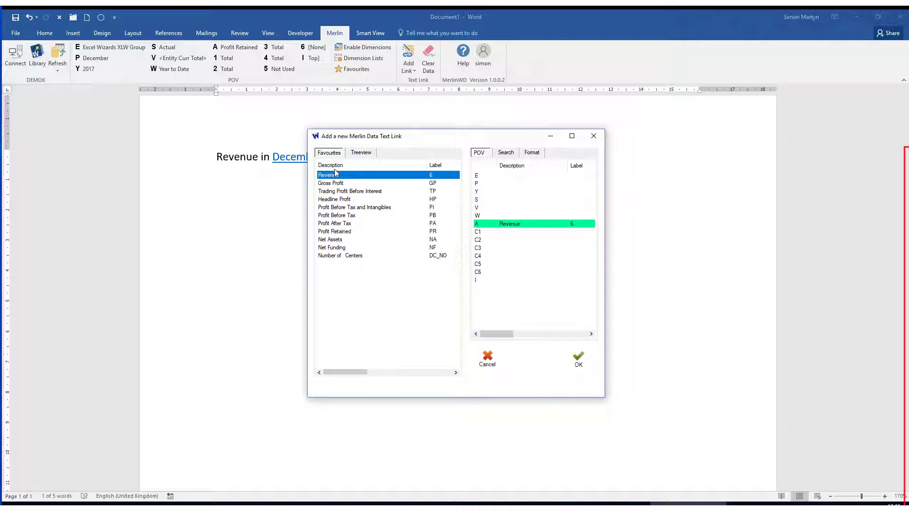
left_click_drag(409, 137, 532, 134)
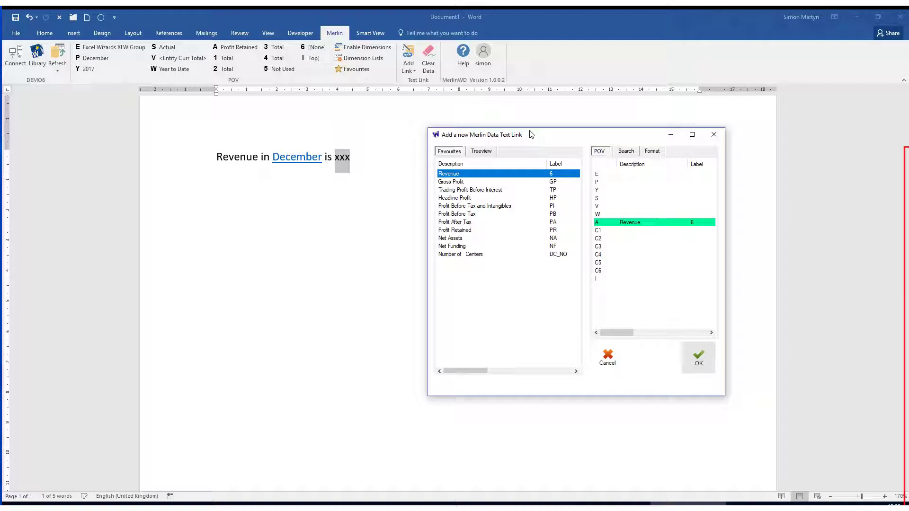
left_click(699, 360)
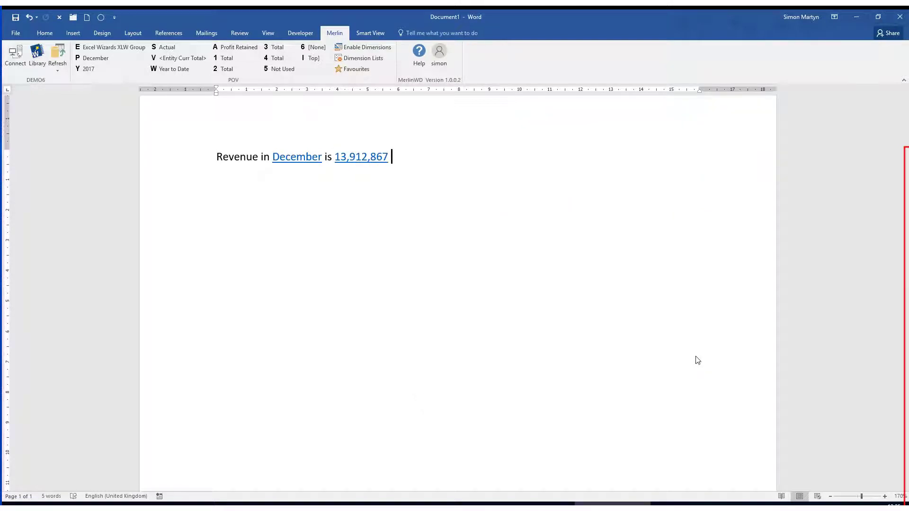
- Change the point of view to the Europe entity and the January period
left_click(99, 43)
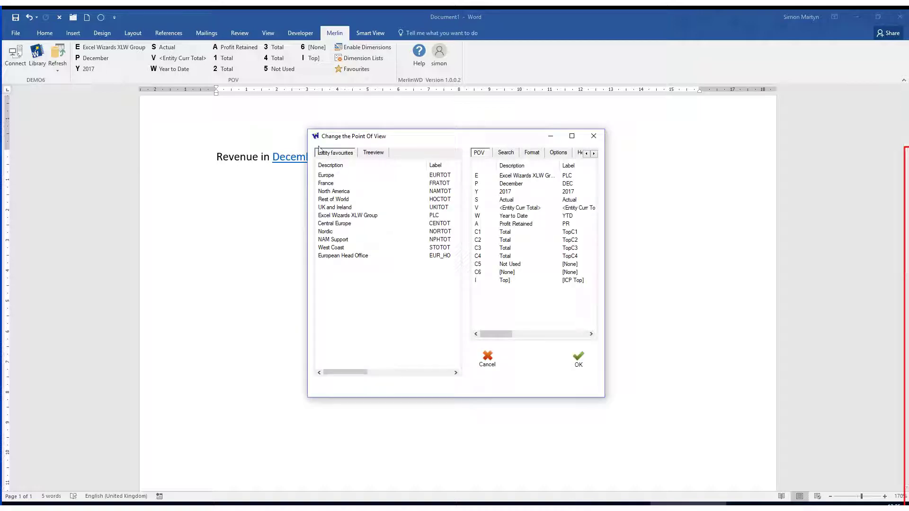
left_click(341, 174)
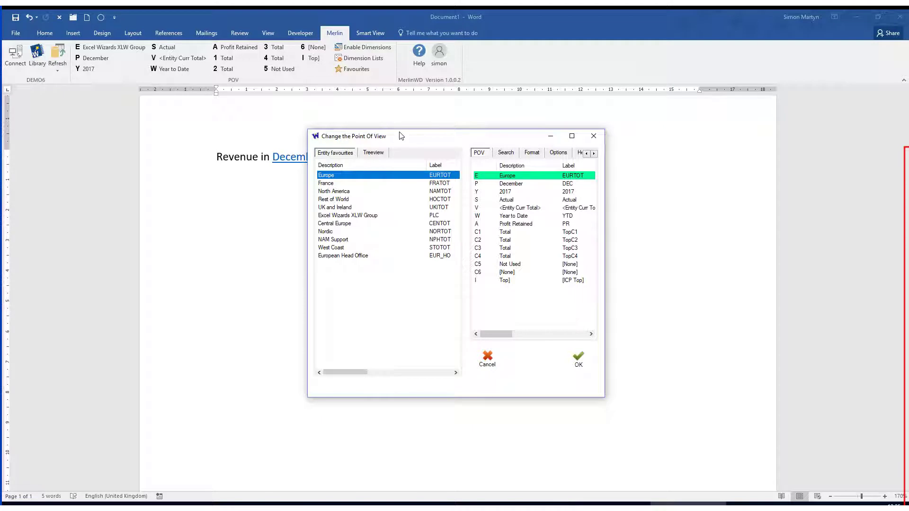
left_click_drag(399, 135, 524, 129)
left_click(636, 176)
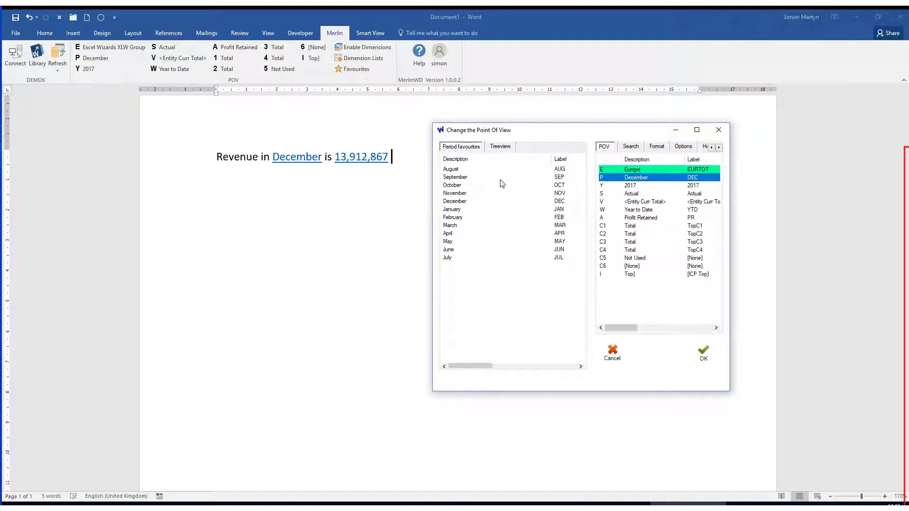
left_click(457, 209)
left_click(702, 349)
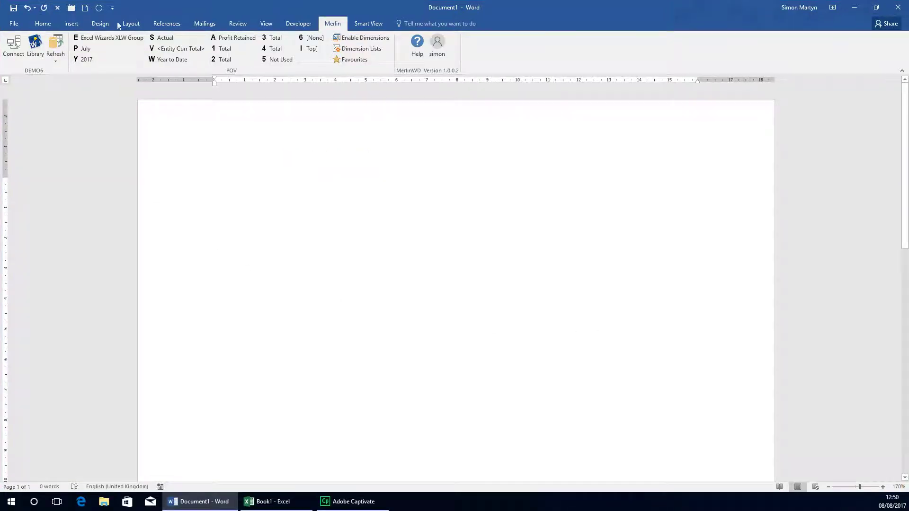
- Switch to the Book1 workbook in Excel and copy the whole Income Statement table, from its title row through Profit attributable to shareholders
left_click(284, 506)
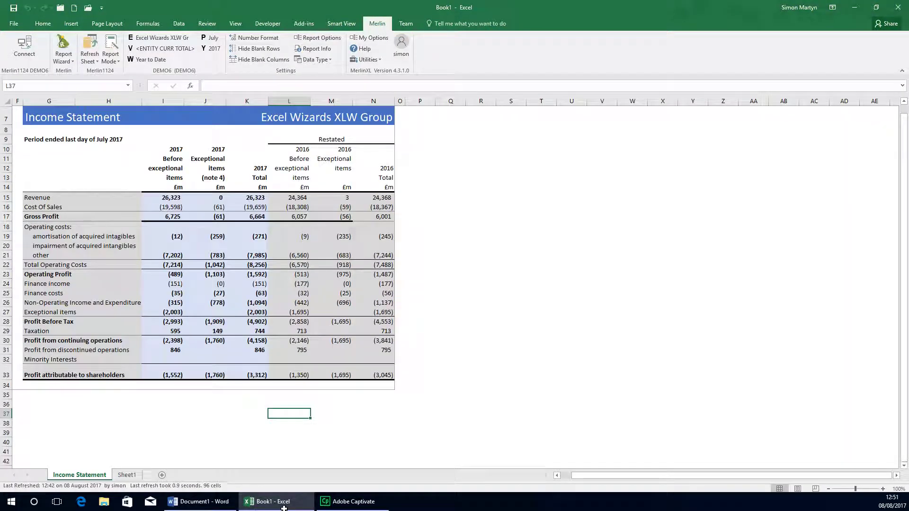
left_click_drag(33, 116, 391, 379)
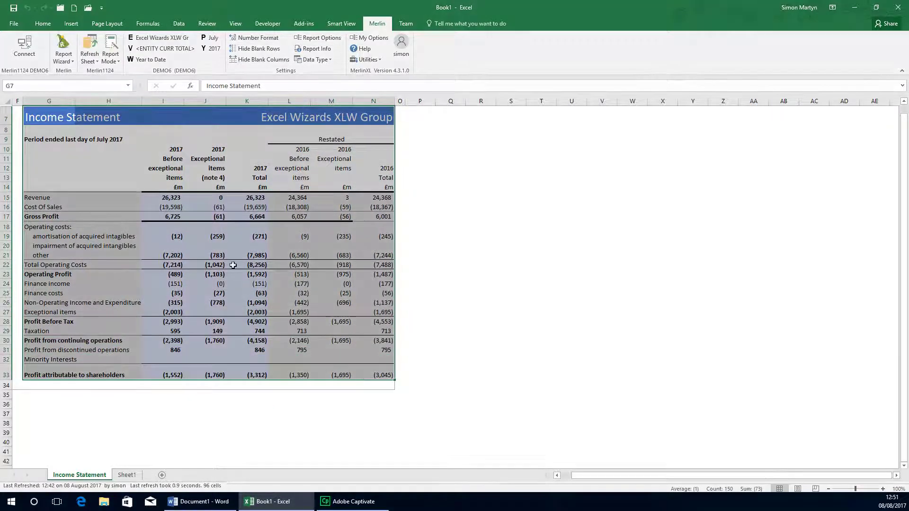
right_click(223, 175)
left_click(243, 198)
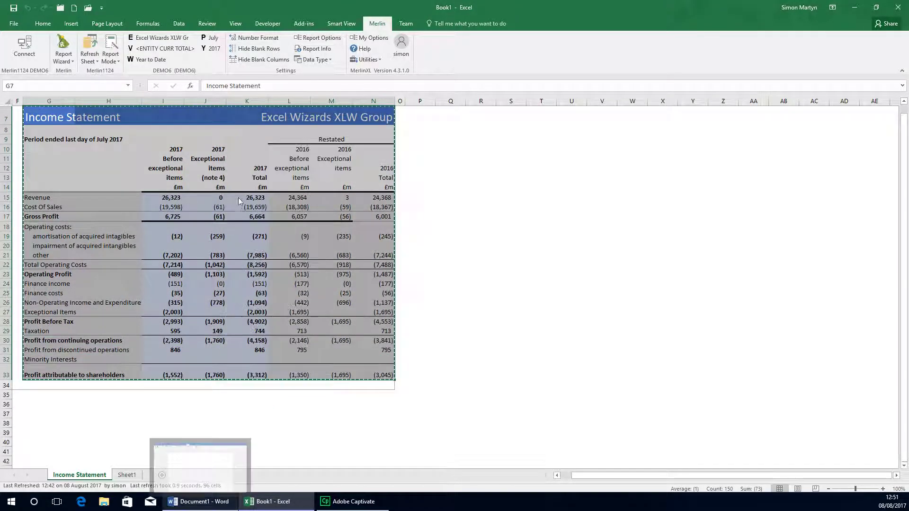
- Switch back to Document1 in Word and paste the copied table as a Microsoft Excel Worksheet Object
left_click(217, 503)
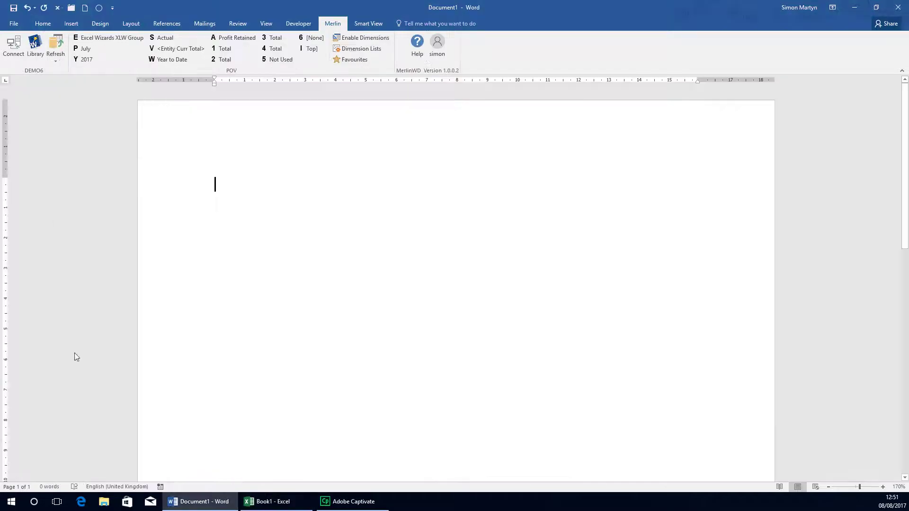
left_click(42, 23)
left_click(12, 60)
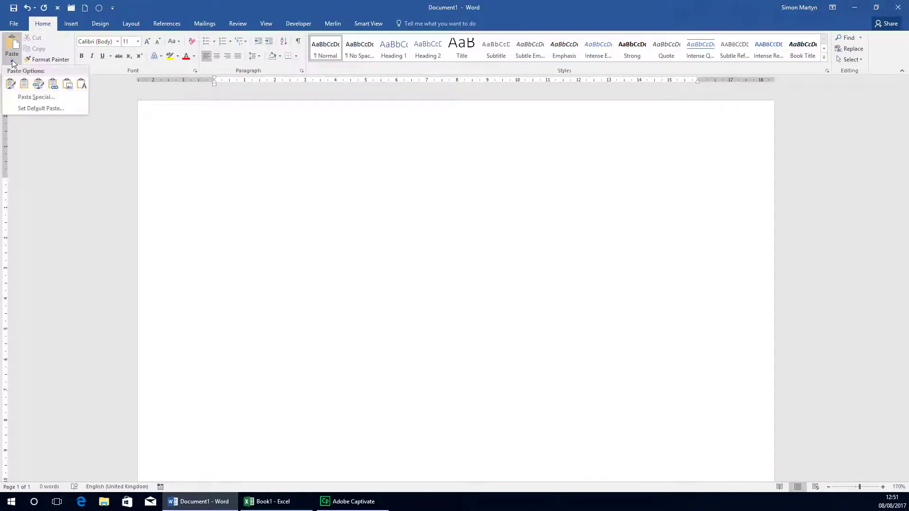
left_click(31, 97)
left_click(439, 204)
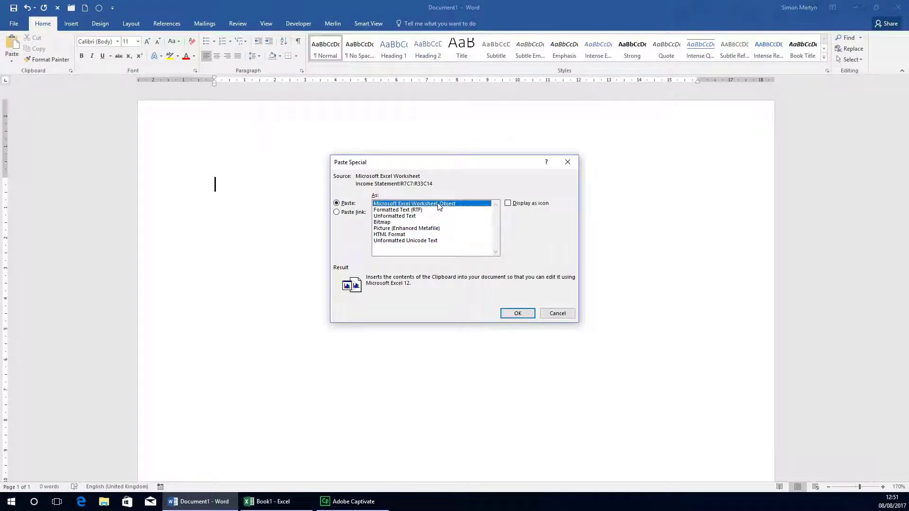
left_click(516, 313)
- Set the Merlin point of view to the France entity and the January period for the embedded income statement
left_click(333, 23)
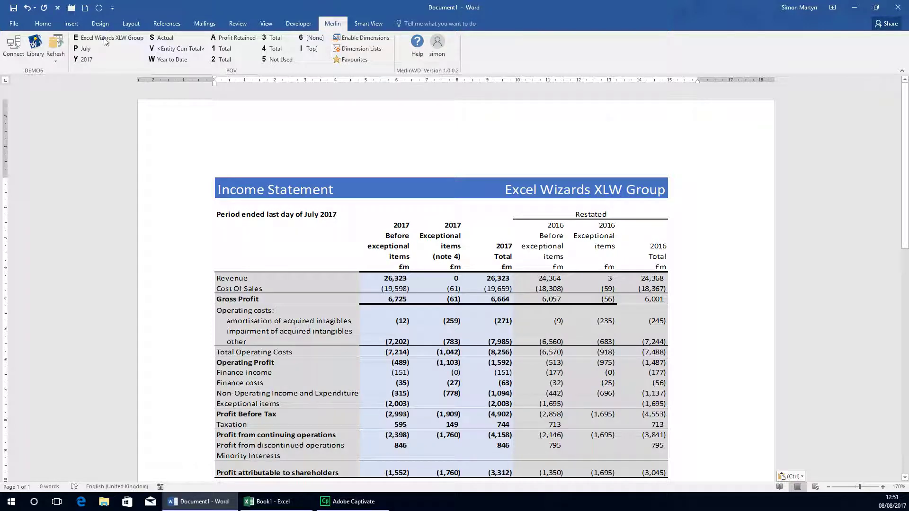
left_click(143, 51)
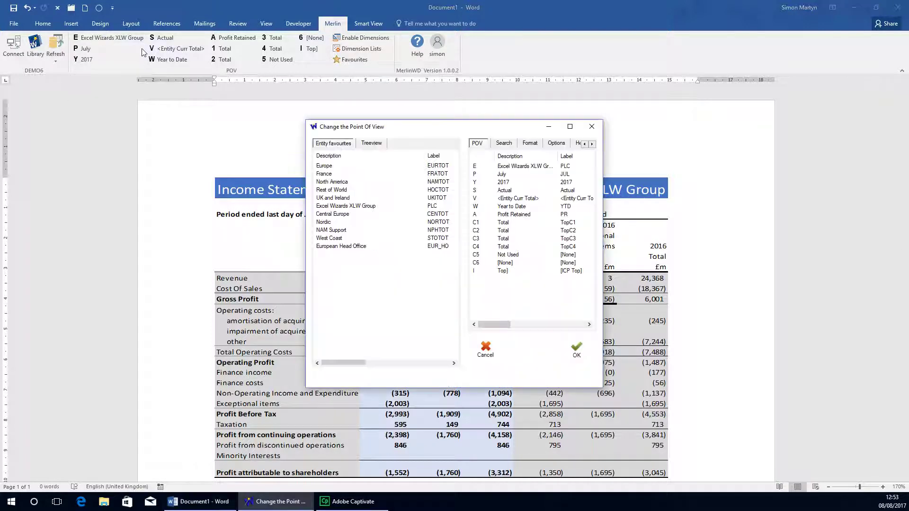
left_click(350, 174)
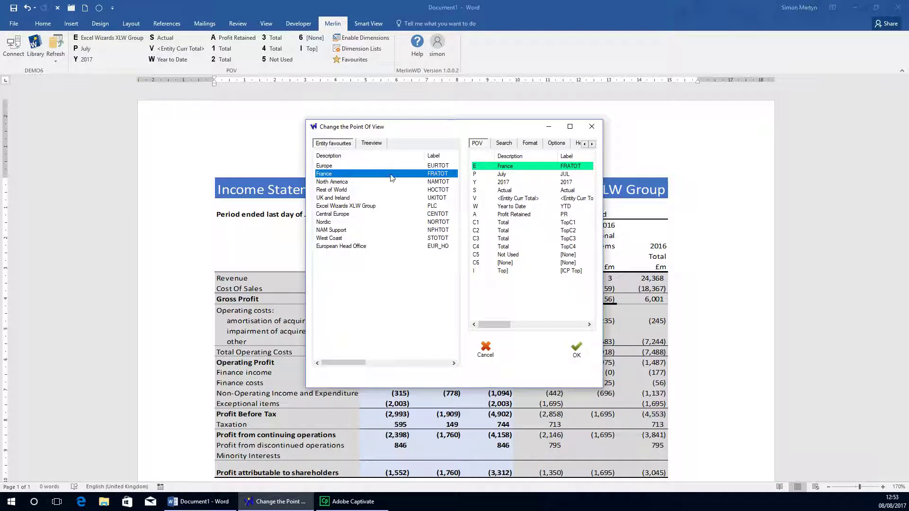
left_click(486, 175)
left_click(331, 206)
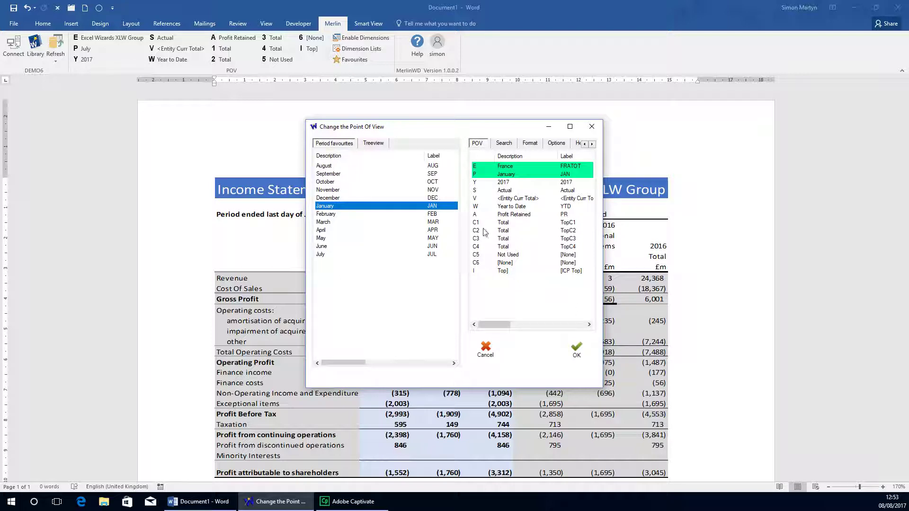
left_click(575, 350)
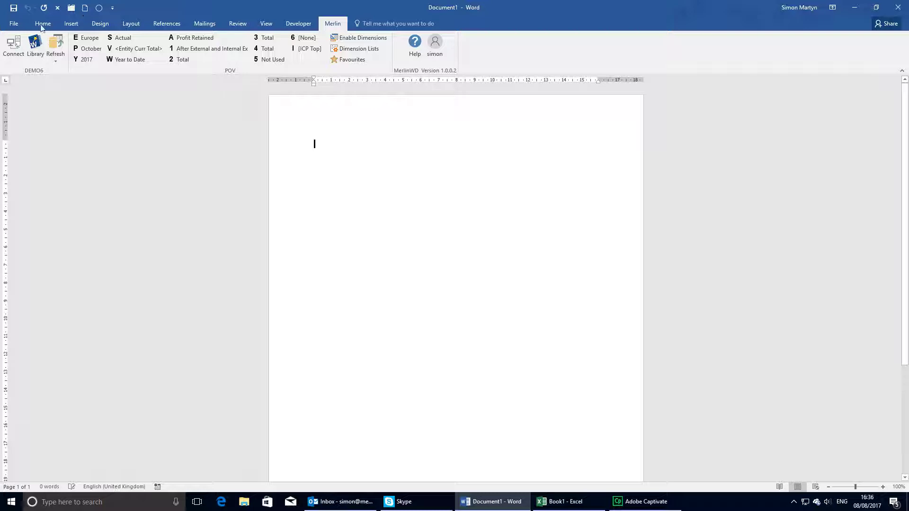
- Open Financial Statements Summary from the library's Public Statements folder, with entity Excel Wizards XLW Group and period July
left_click(35, 45)
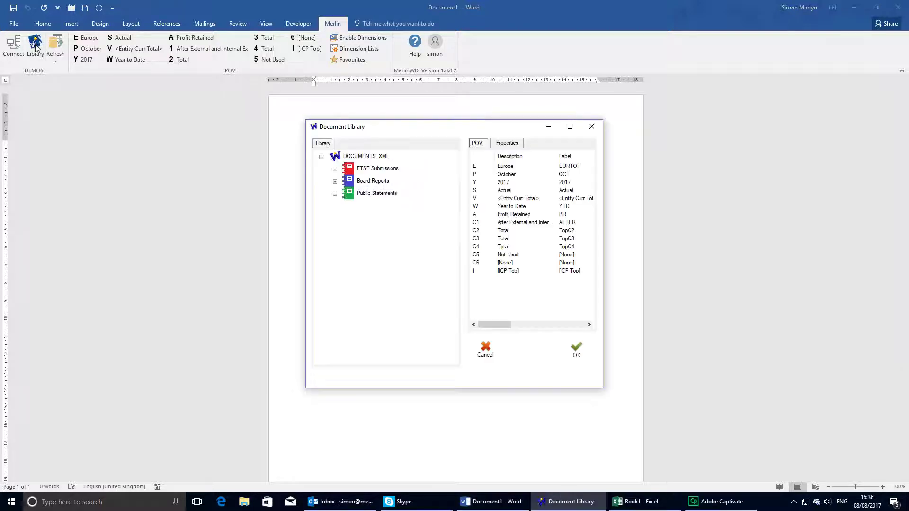
left_click(335, 193)
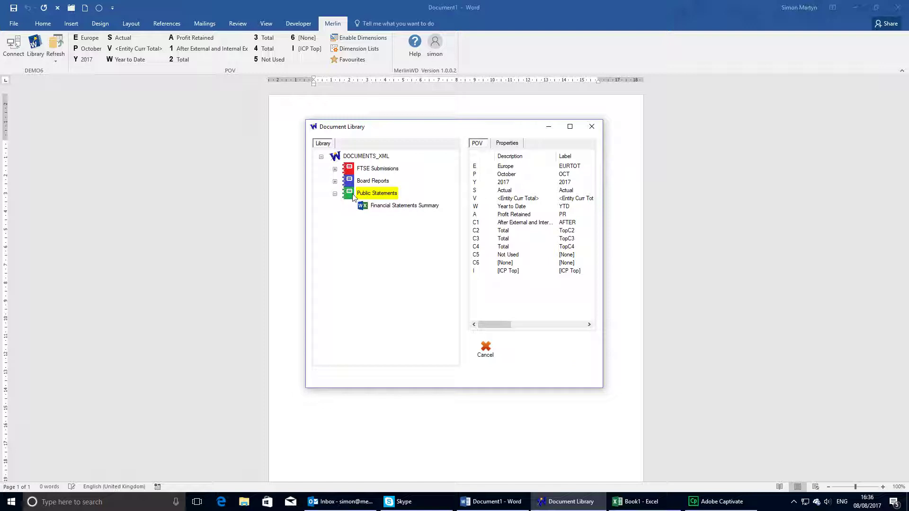
left_click(375, 209)
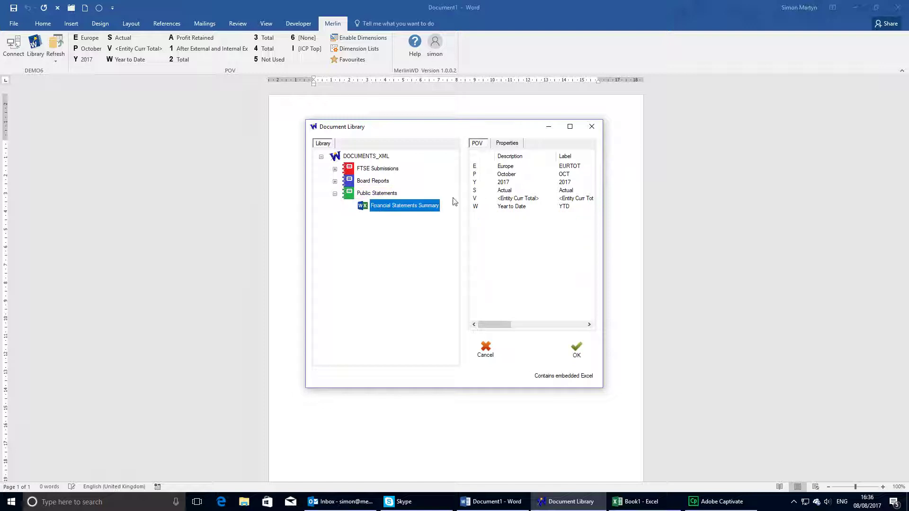
left_click(488, 170)
left_click(338, 209)
left_click(322, 255)
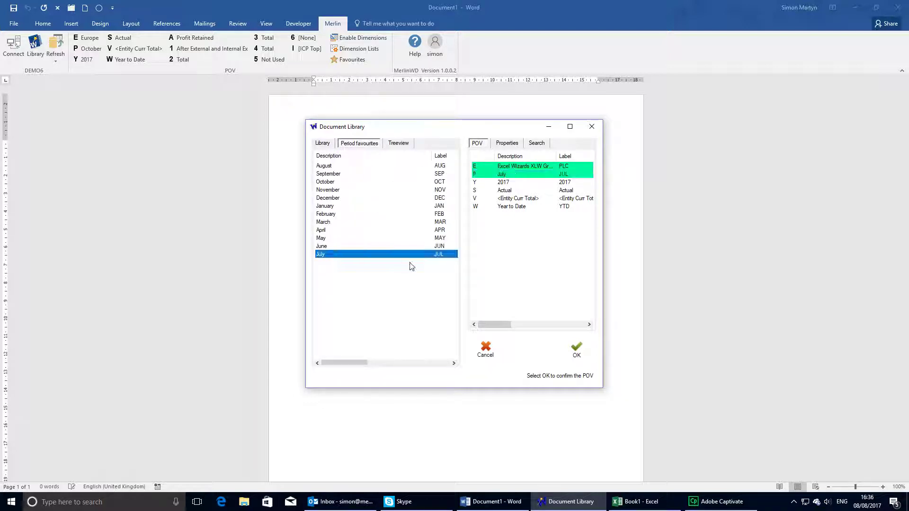
left_click(575, 349)
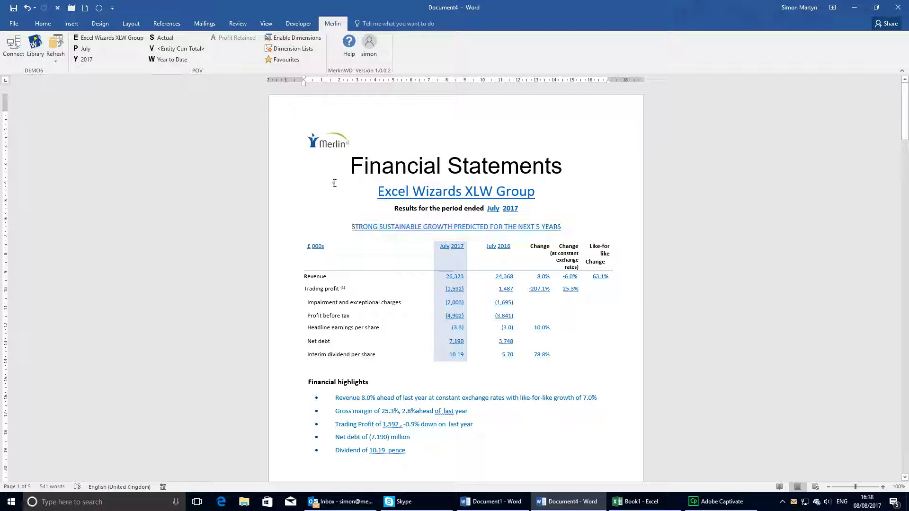
- Inspect the text links behind the Revenue row's July 2017 figure and its Change percentage
left_click(457, 276)
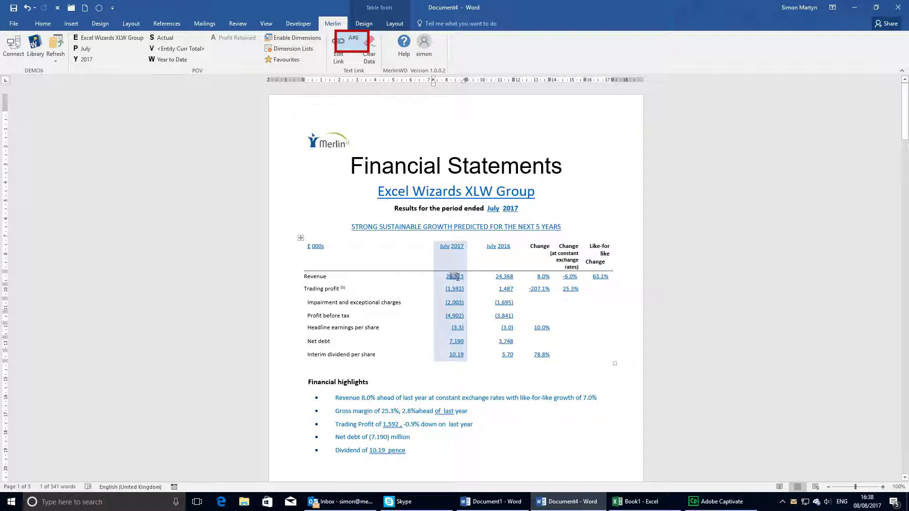
left_click(540, 277)
scroll(595, 328, "down", 3)
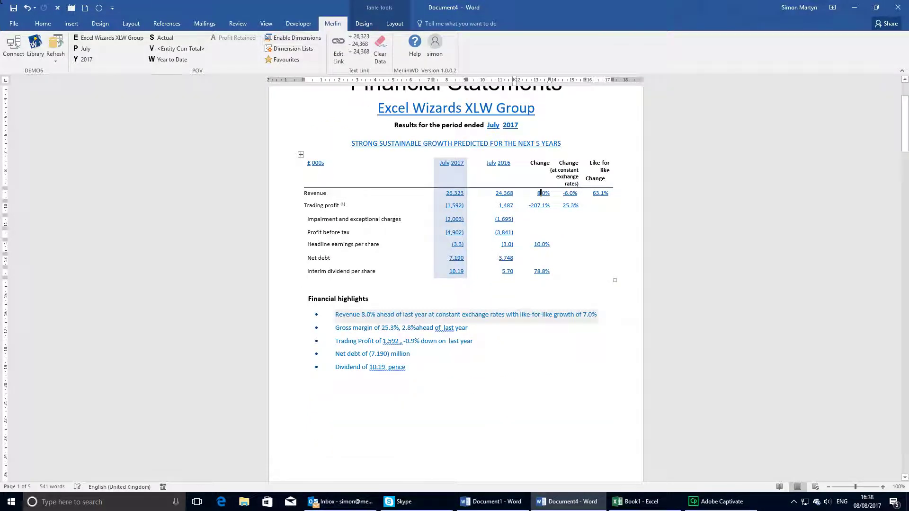
- Inspect the Excel link behind the Revenue bullet under Financial highlights
left_click(405, 315)
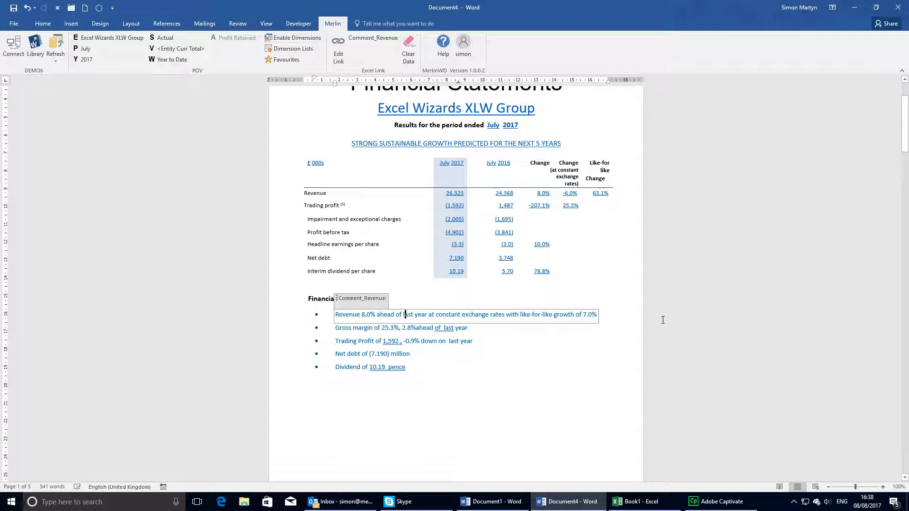
- Add the line "Comments can be written directly to Word and saved back to HFM as cell text" at the end of page 2's commentary text box
scroll(663, 320, "down", 15)
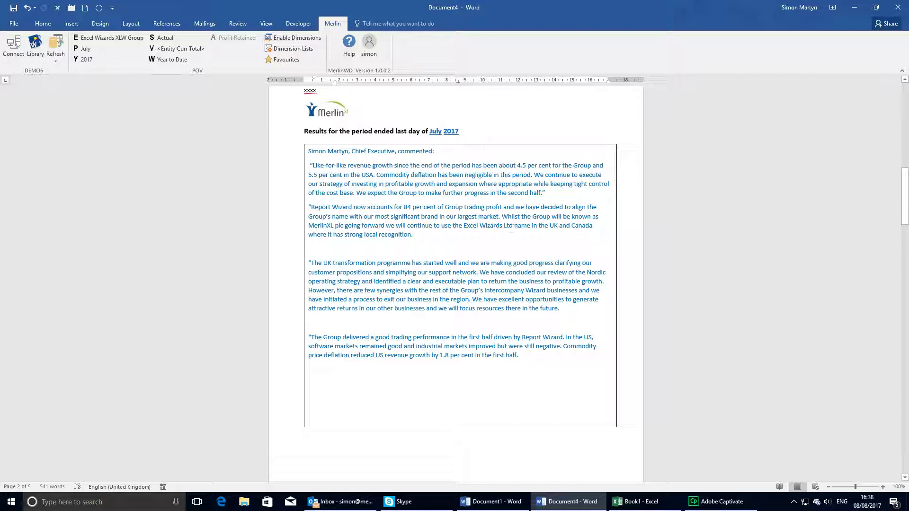
left_click(534, 357)
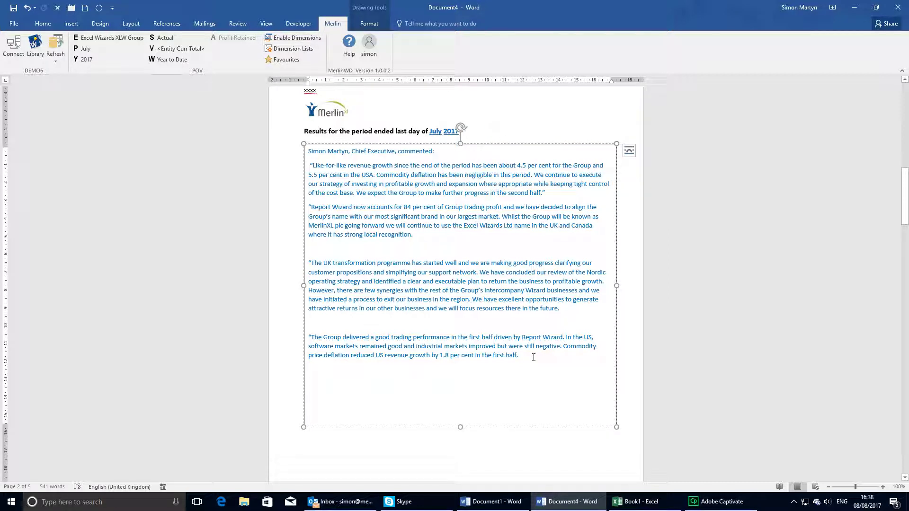
type("Comments can be")
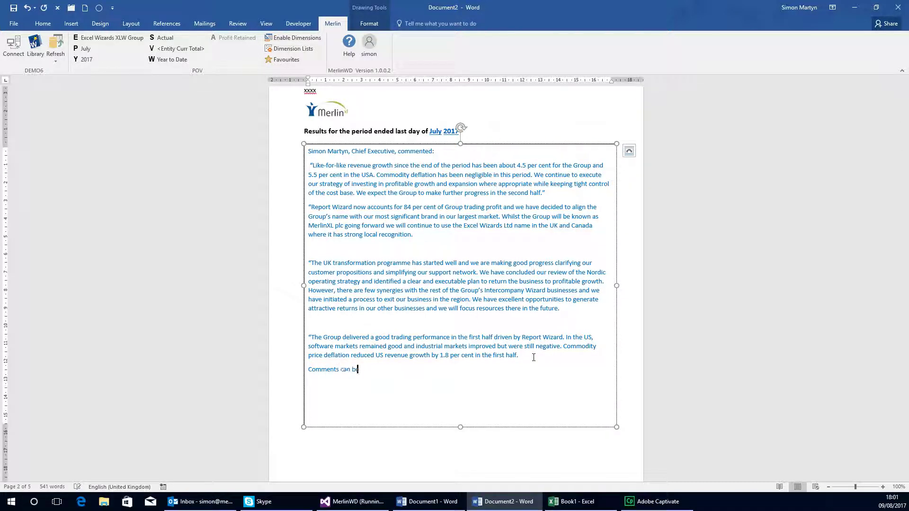
type(" added directly to the Word text box and submitted")
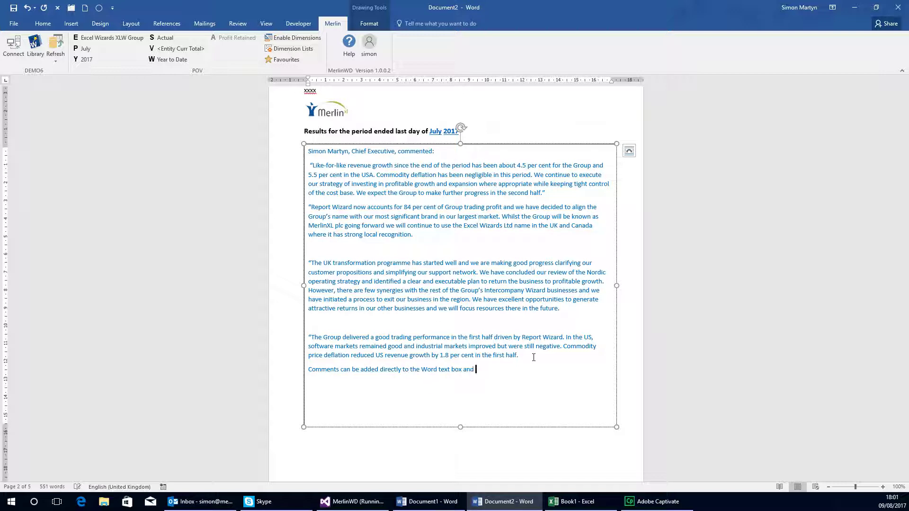
type(" back to HFM as cell")
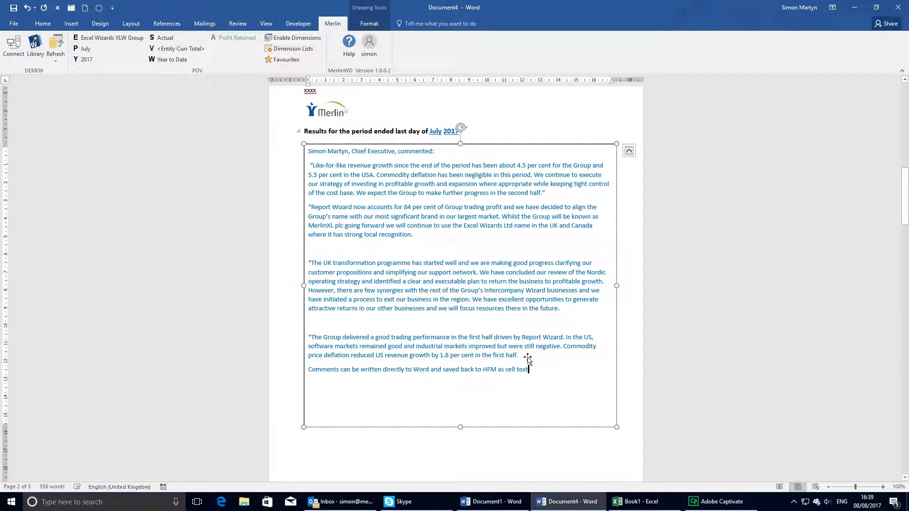
- Save the commentary text box's comment back to HFM as cell text and close the submission dialogs
left_click(406, 144)
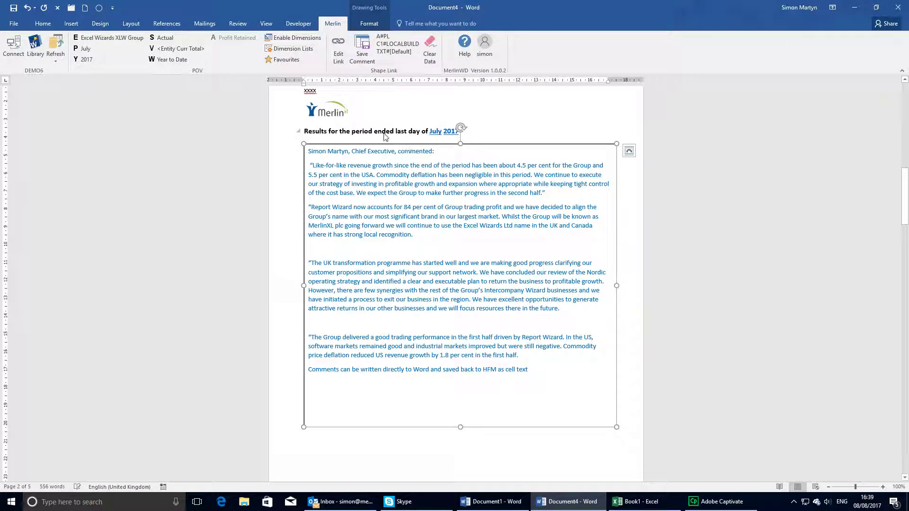
left_click(368, 51)
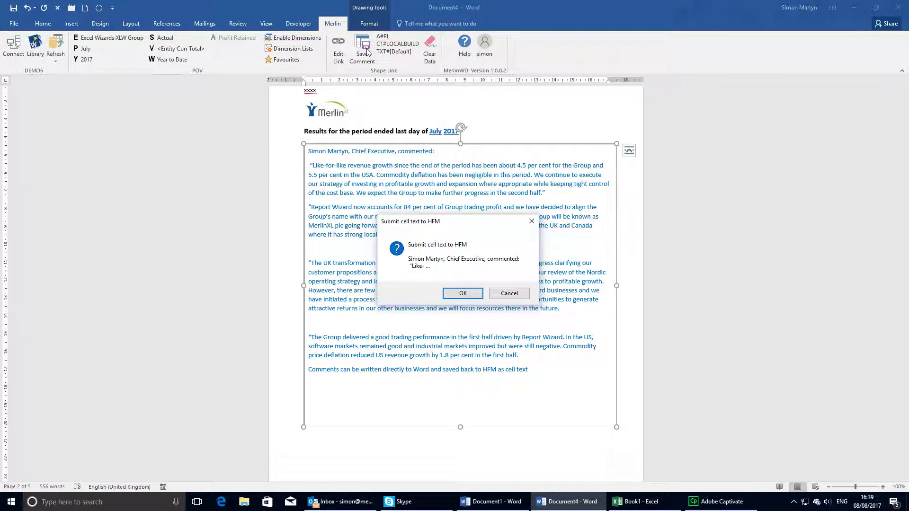
left_click(472, 293)
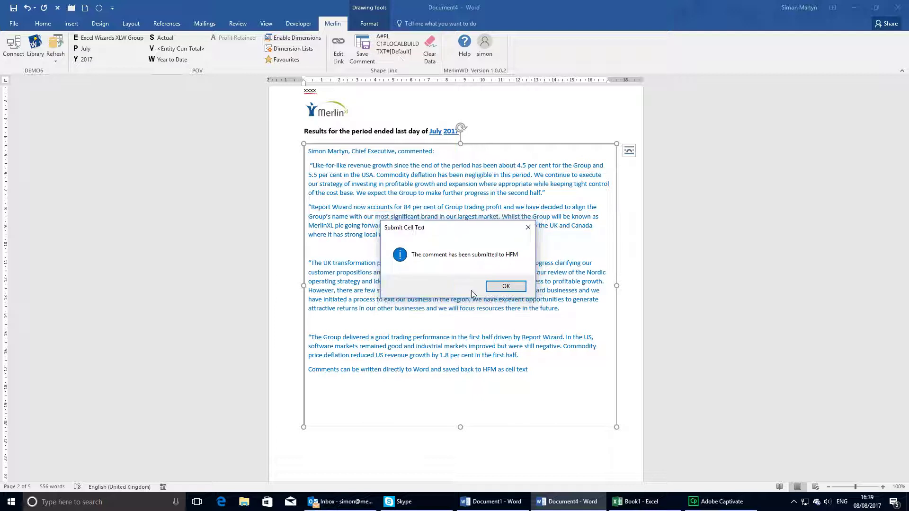
left_click(506, 287)
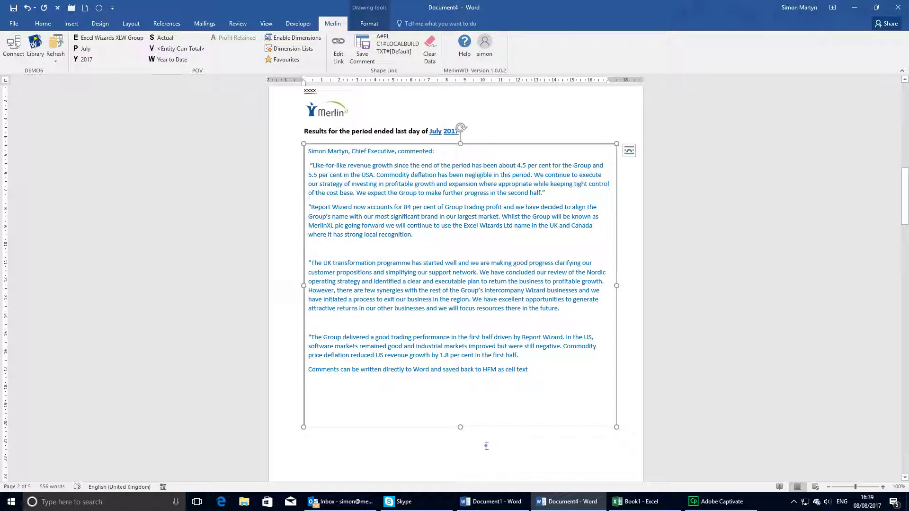
- Review the regional analysis, like-for-like revenue growth table, Revenue Growth chart and condensed consolidated income statement on the following pages
left_click(487, 445)
scroll(488, 448, "down", 3)
scroll(488, 449, "down", 6)
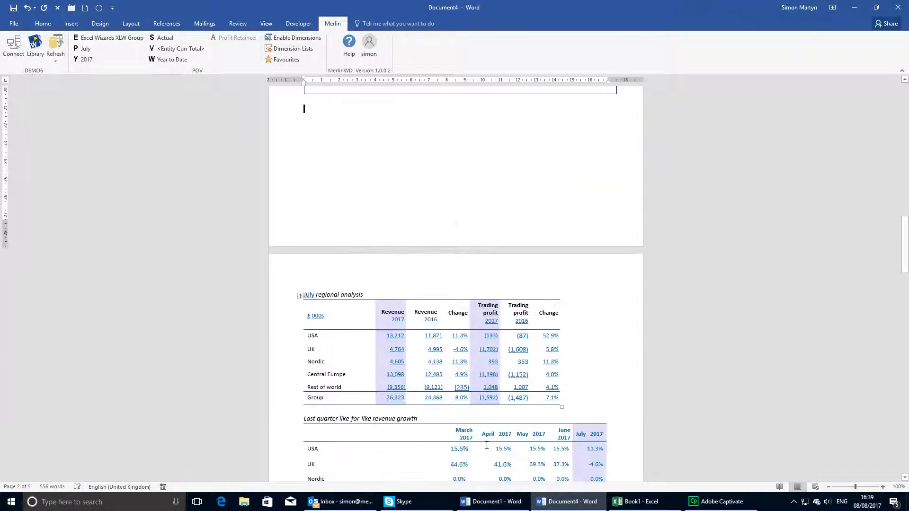
scroll(486, 446, "down", 2)
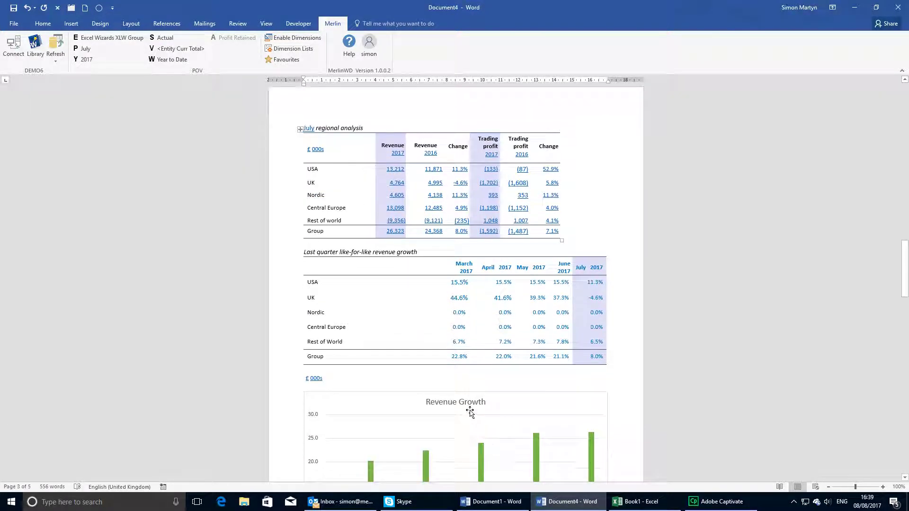
scroll(470, 413, "down", 2)
scroll(470, 413, "down", 2)
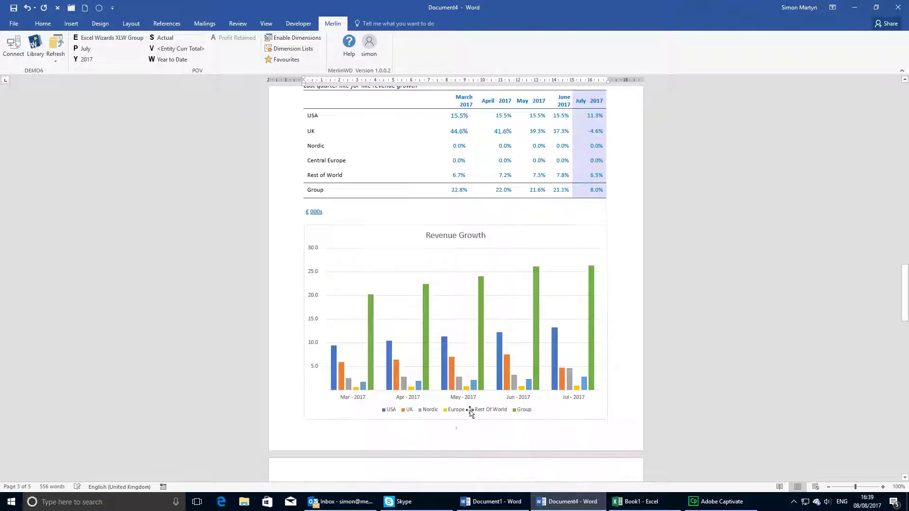
scroll(470, 413, "down", 2)
scroll(585, 318, "down", 8)
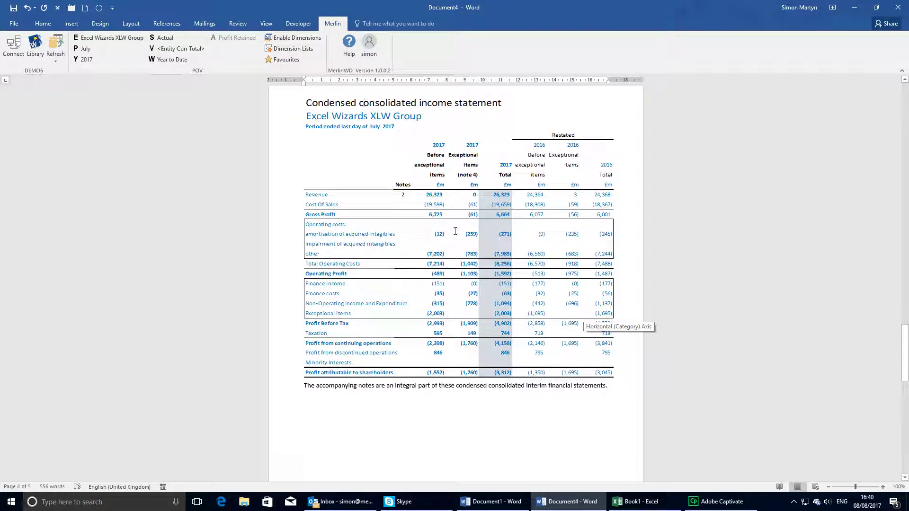
left_click(487, 416)
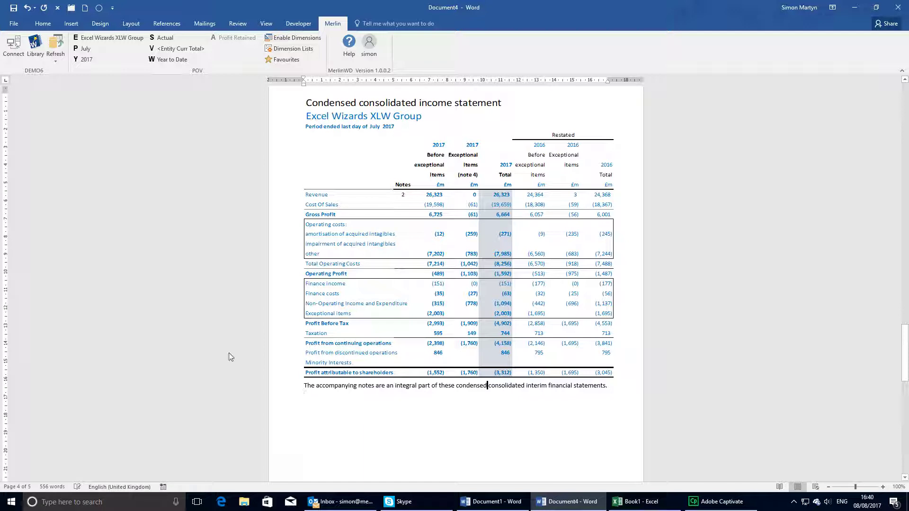
- Change the report's point of view to the year 2016 and the Europe entity
left_click(86, 59)
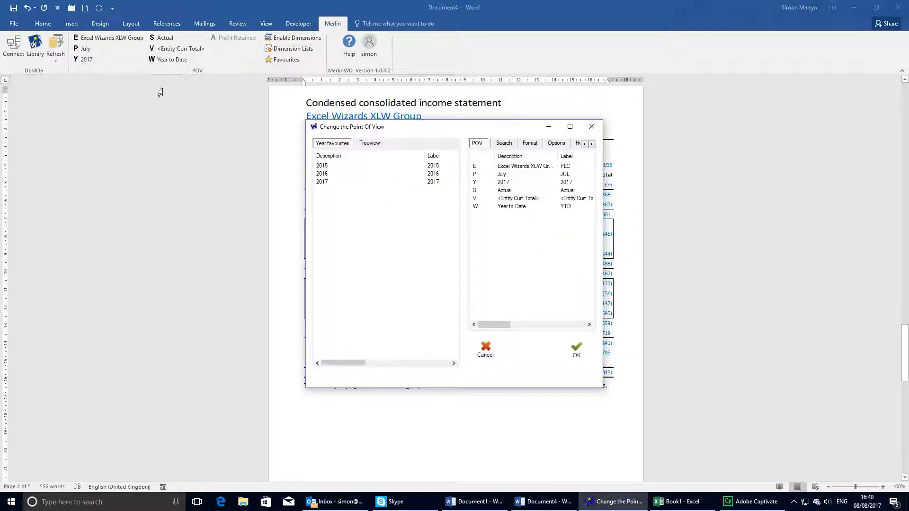
left_click(329, 175)
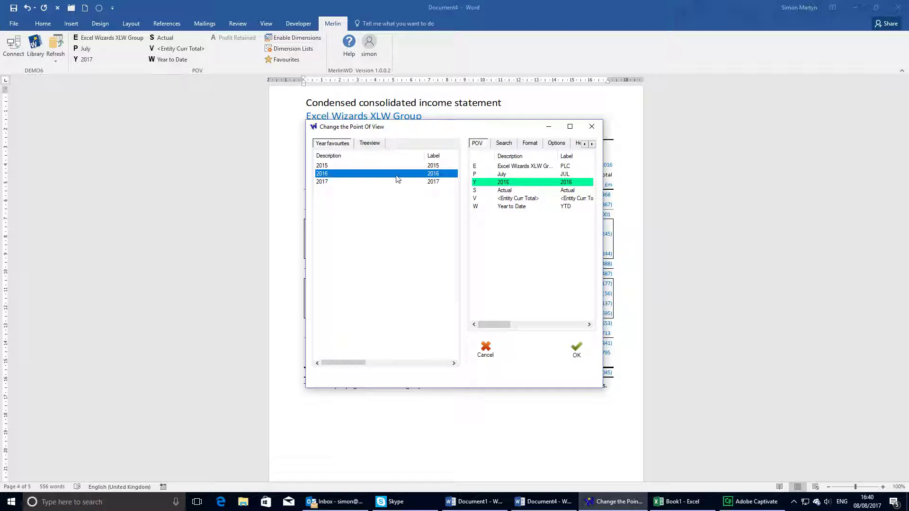
left_click(479, 166)
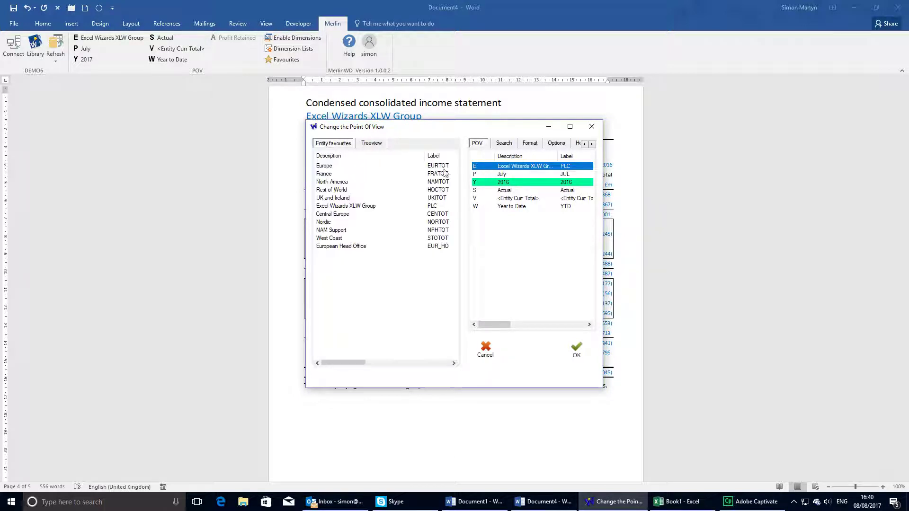
left_click(323, 167)
left_click(574, 349)
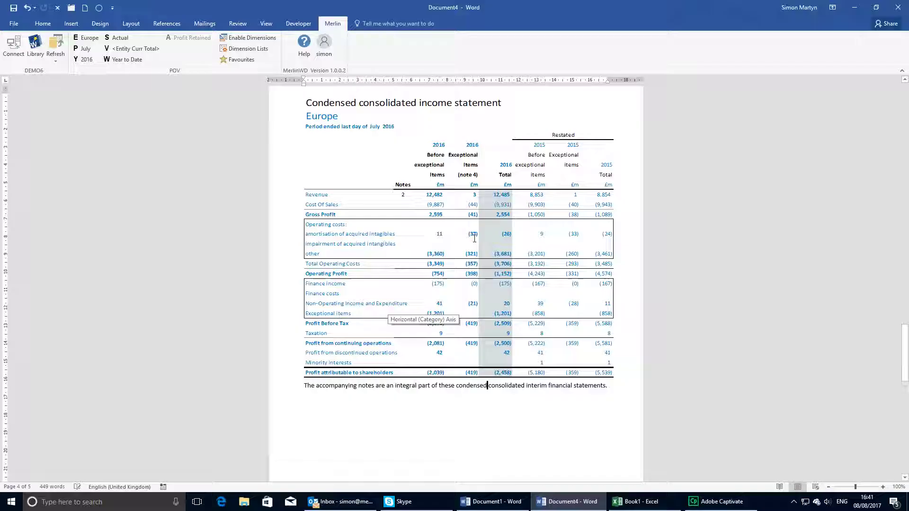
- Review the refreshed Europe report from the income statement back through the chart and commentary to the first-page summary
scroll(473, 238, "up", 10)
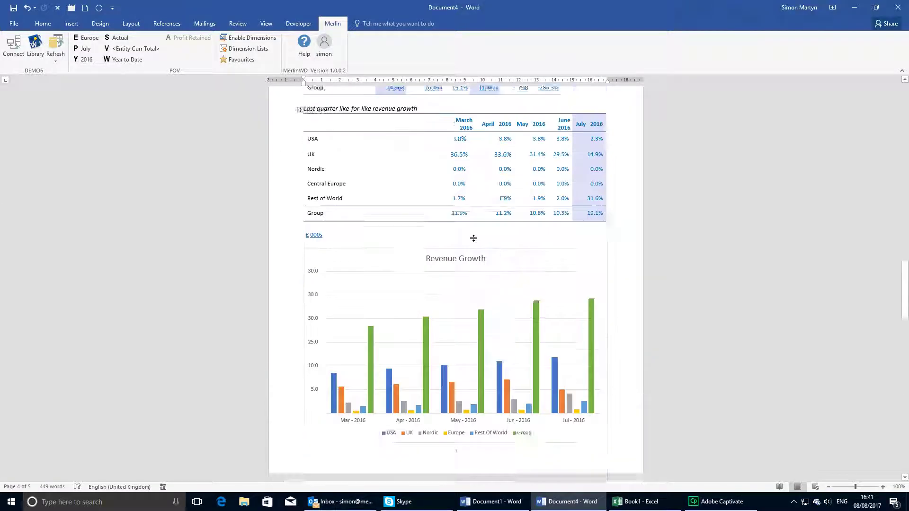
scroll(474, 238, "up", 20)
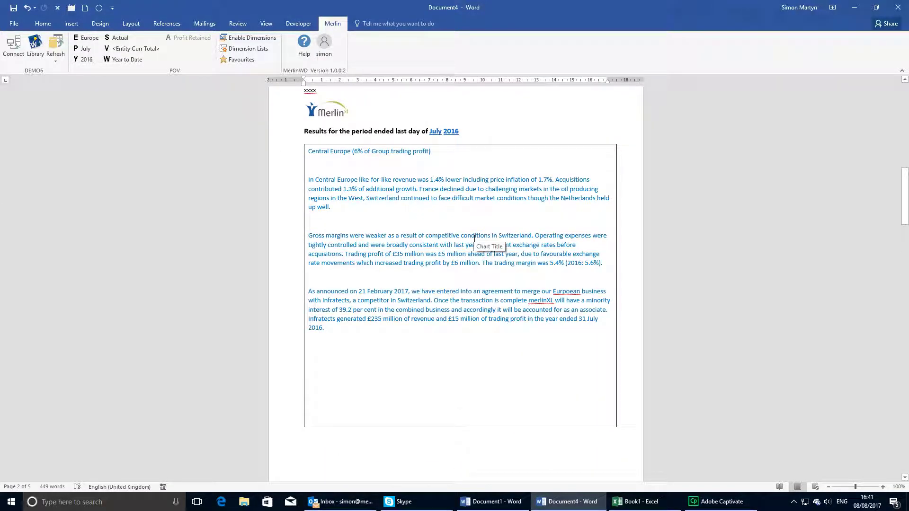
scroll(474, 238, "up", 3)
scroll(384, 332, "up", 7)
scroll(382, 308, "up", 6)
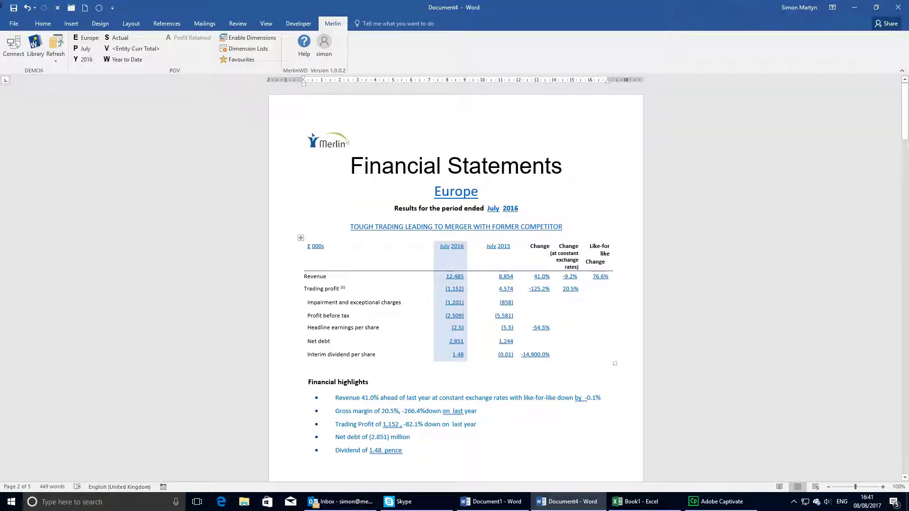